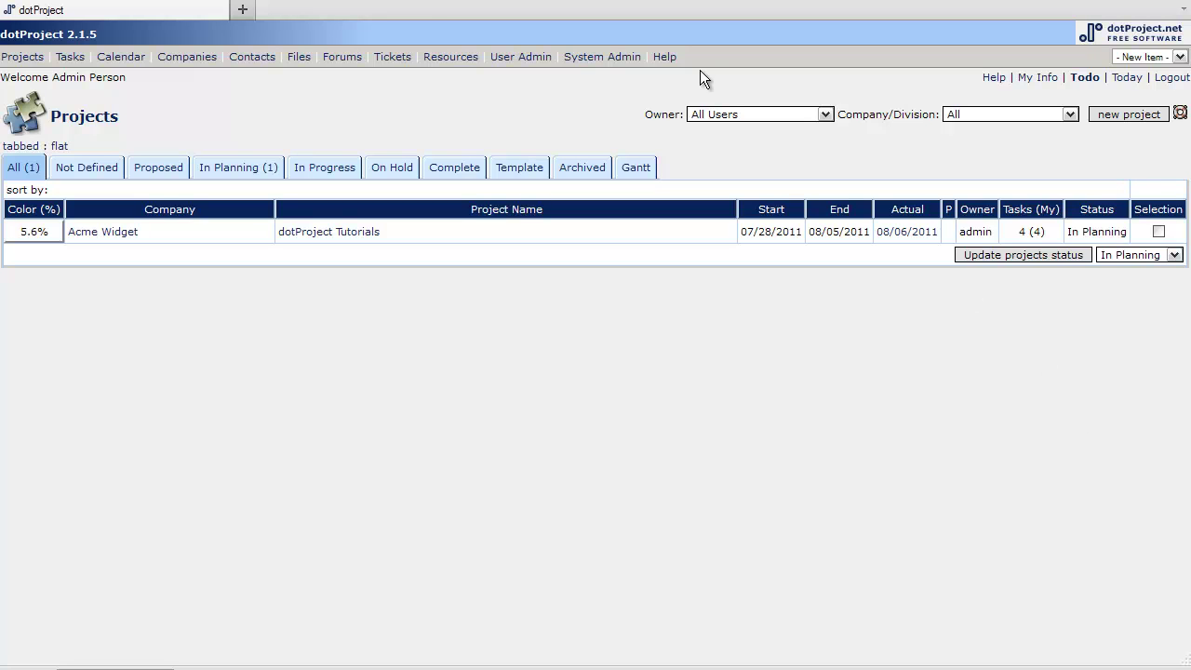
Open the billing code table in System Administration and choose Acme Widget as the company.
left_click(605, 48)
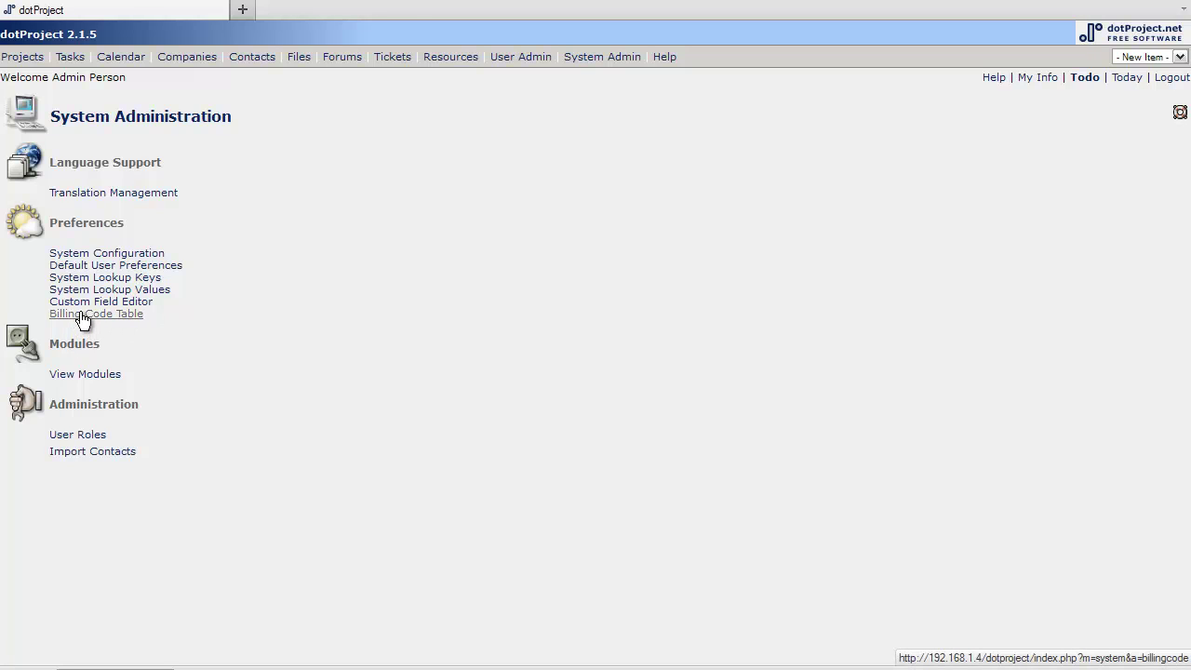
left_click(81, 317)
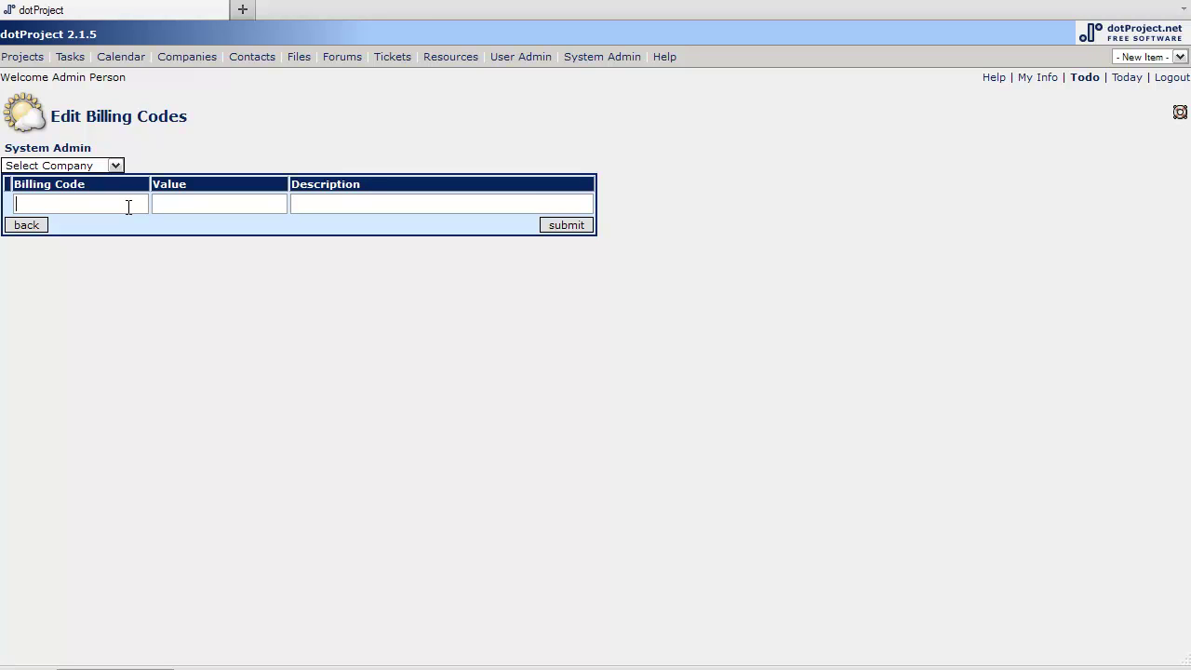
left_click(129, 206)
left_click(114, 165)
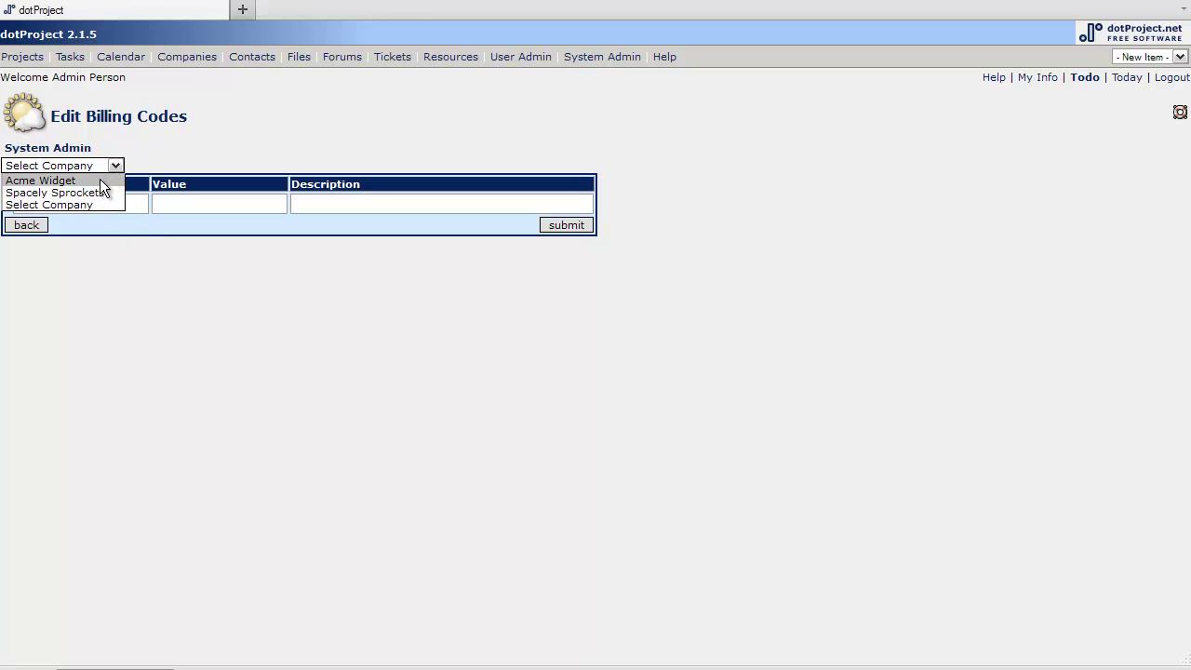
left_click(125, 160)
left_click(121, 163)
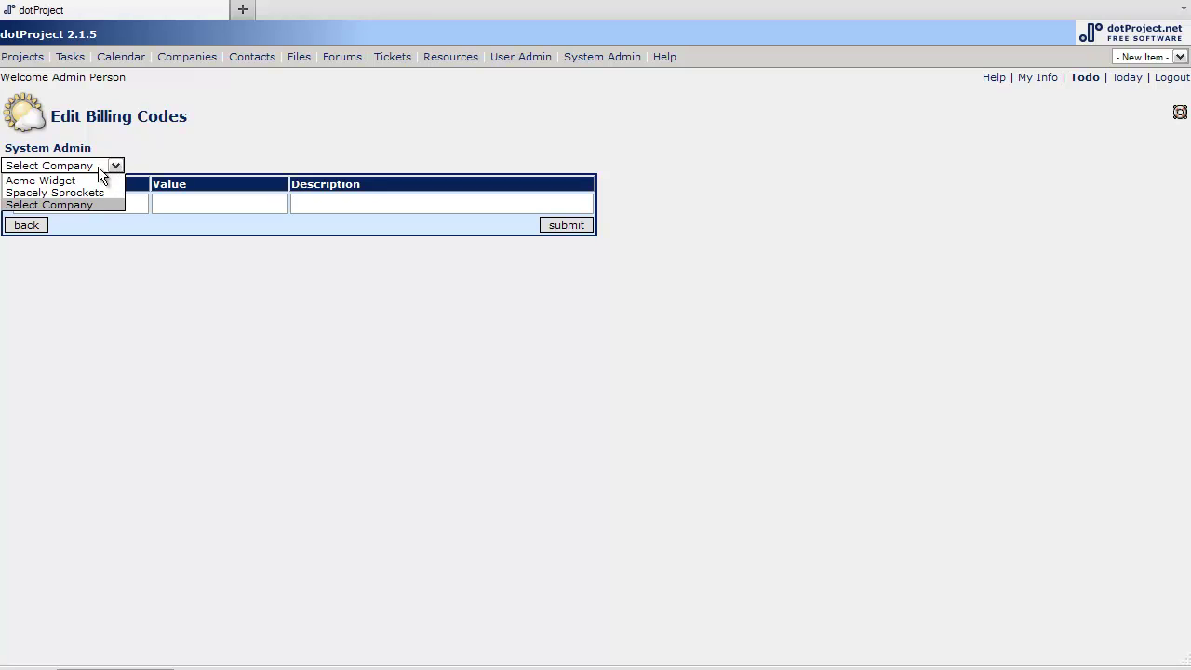
left_click(167, 137)
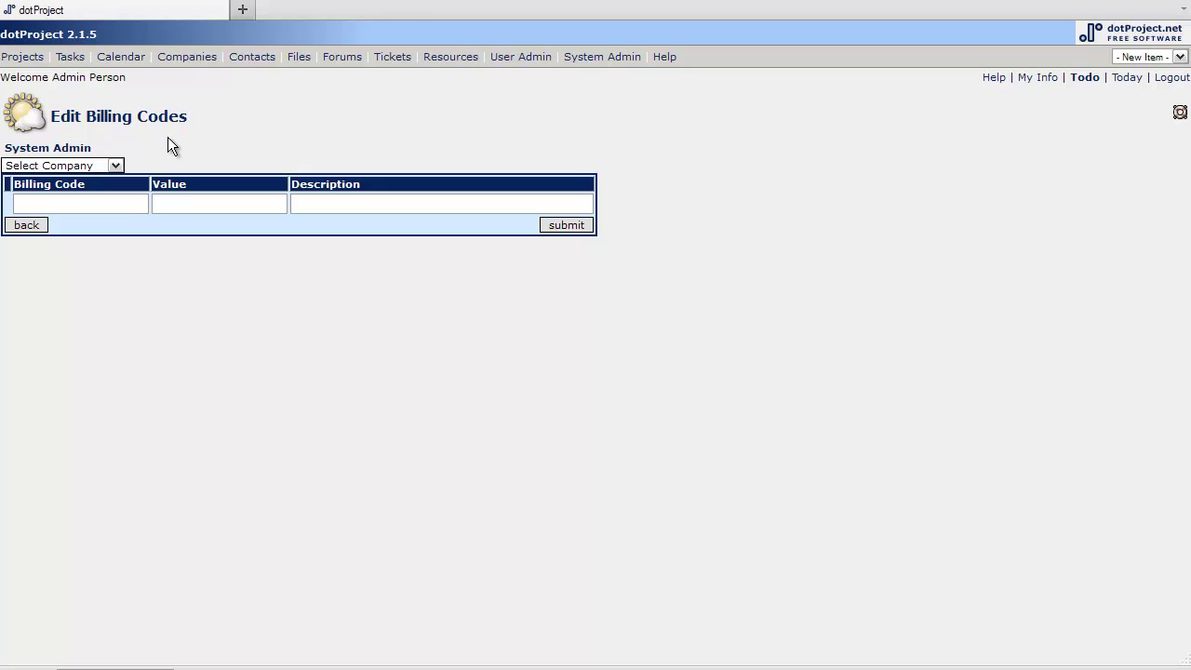
left_click(112, 166)
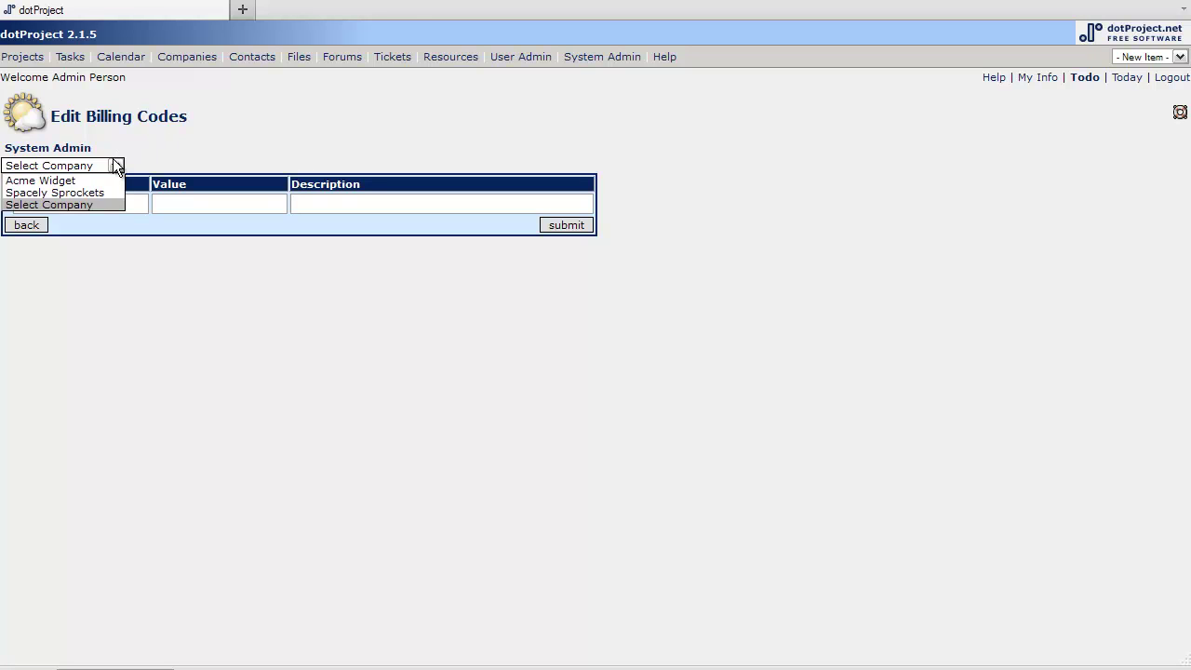
left_click(55, 178)
Add the billing code "Content Writing" with value 40 and description "Writing for product pages".
left_click(98, 203)
type("Conte")
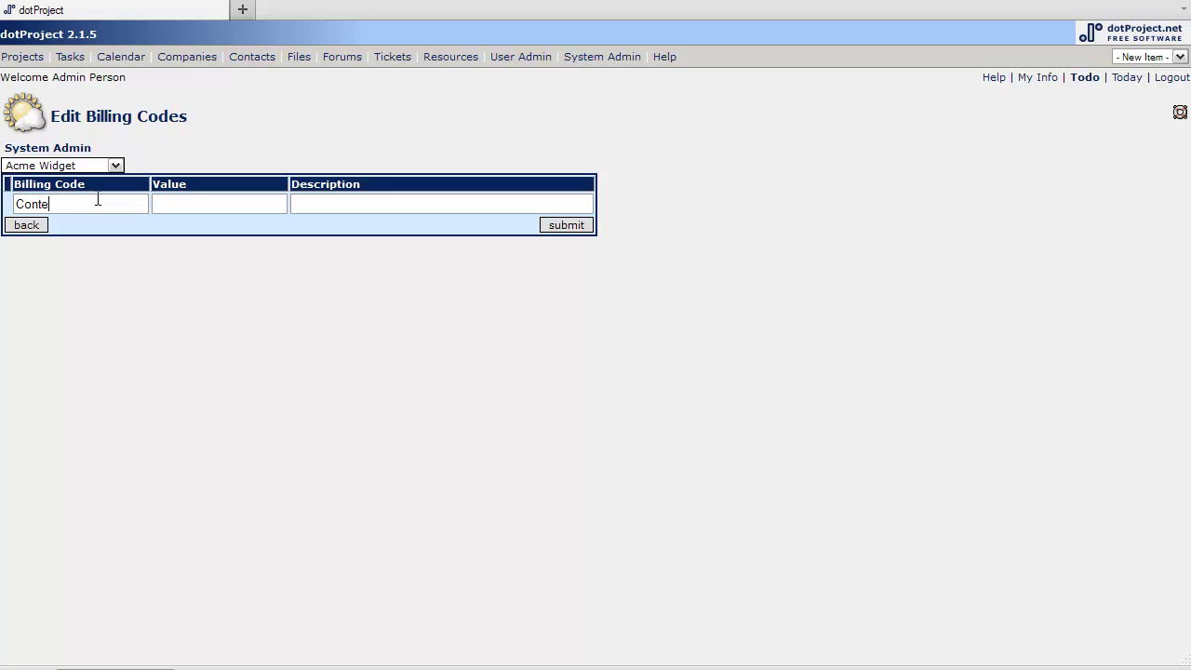
type("nt Writing")
type("40")
type("Writing")
type(" for proe")
key("BackSpace")
type("d")
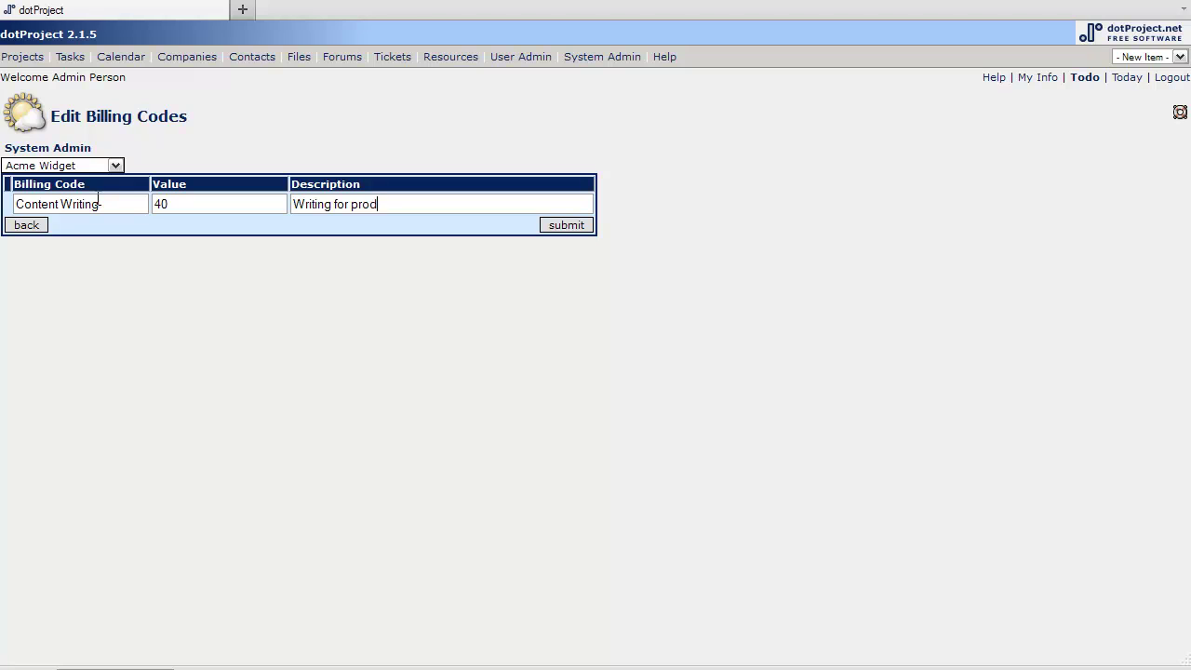
type("uct pages")
left_click(571, 225)
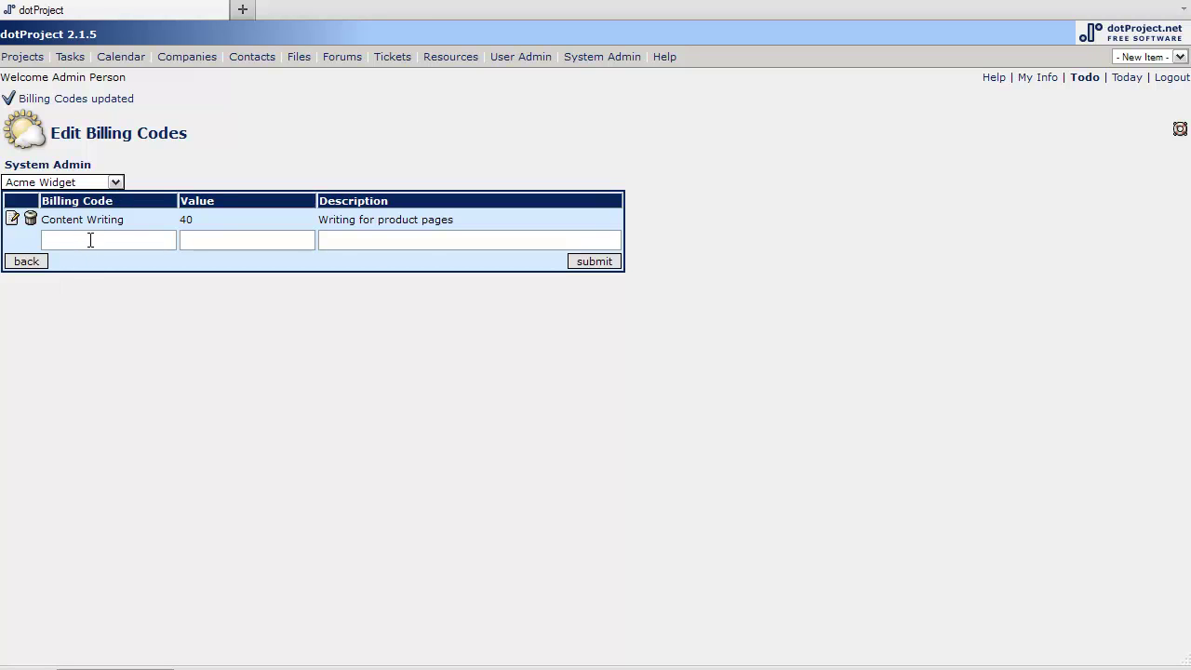
Add the billing code "Server Administration" with value 100 and description "Do stuff no one else will do.".
type("Server Administration")
key("Tab")
type("100")
type("Do stuff")
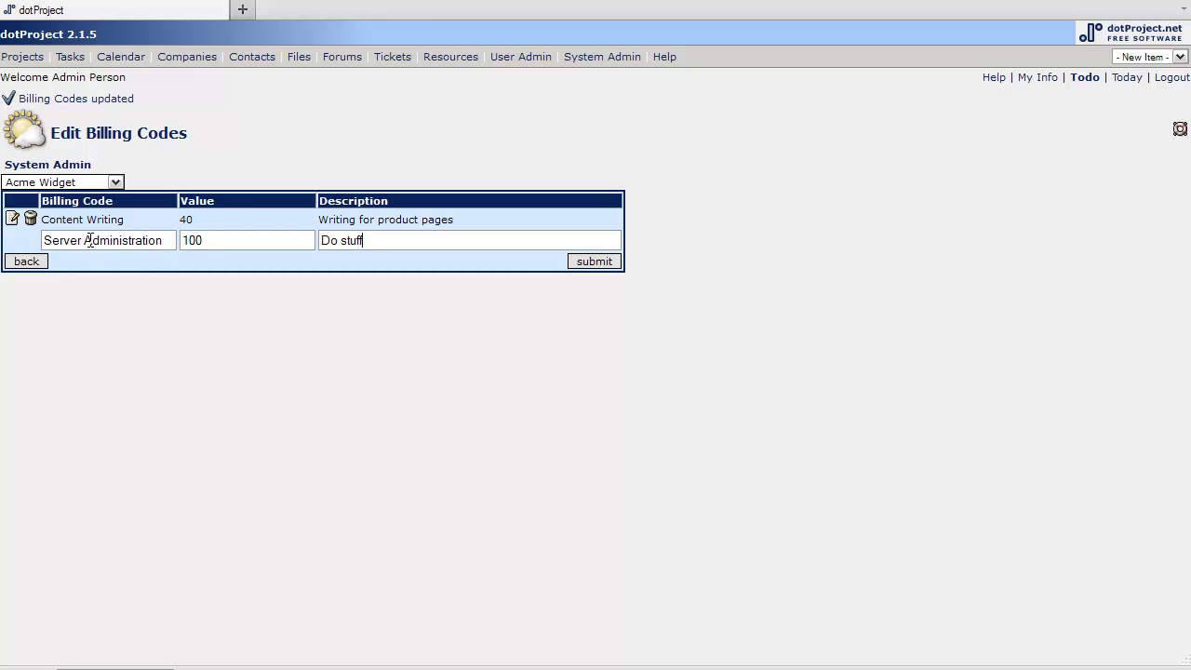
type(" no one")
type("e will do.")
left_click(602, 264)
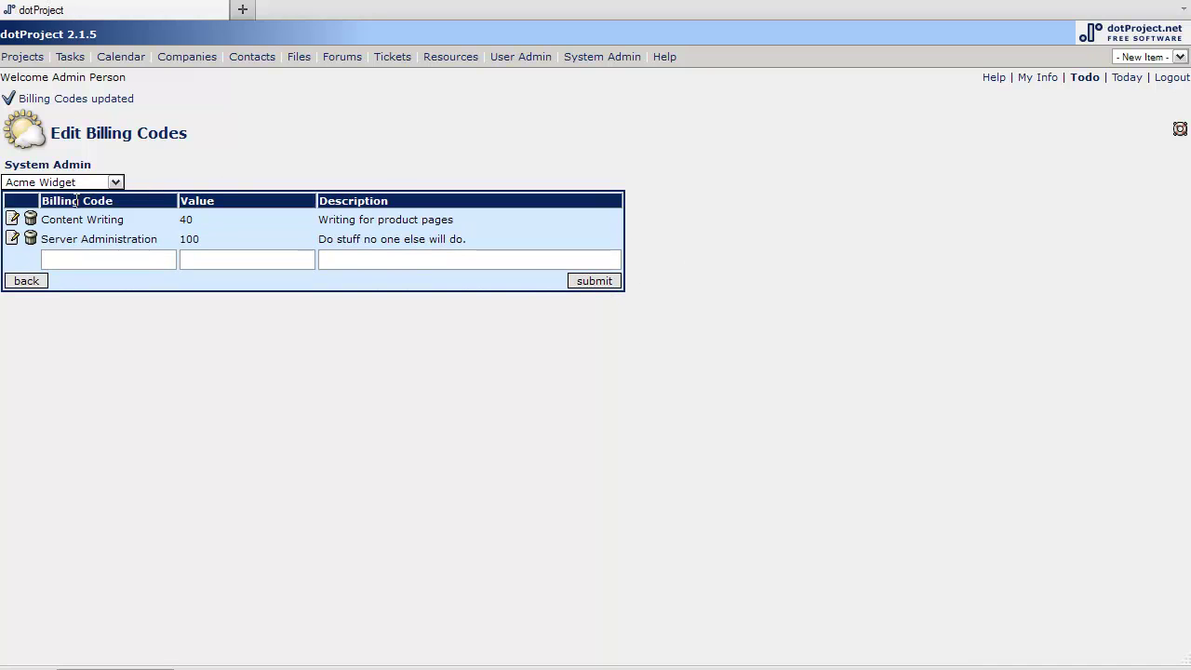
Add the billing code "Record tutorials" with value 40 and no description.
left_click(82, 258)
type("Record")
type("-tutori")
type("als")
type("40")
key("Tab")
left_click(590, 282)
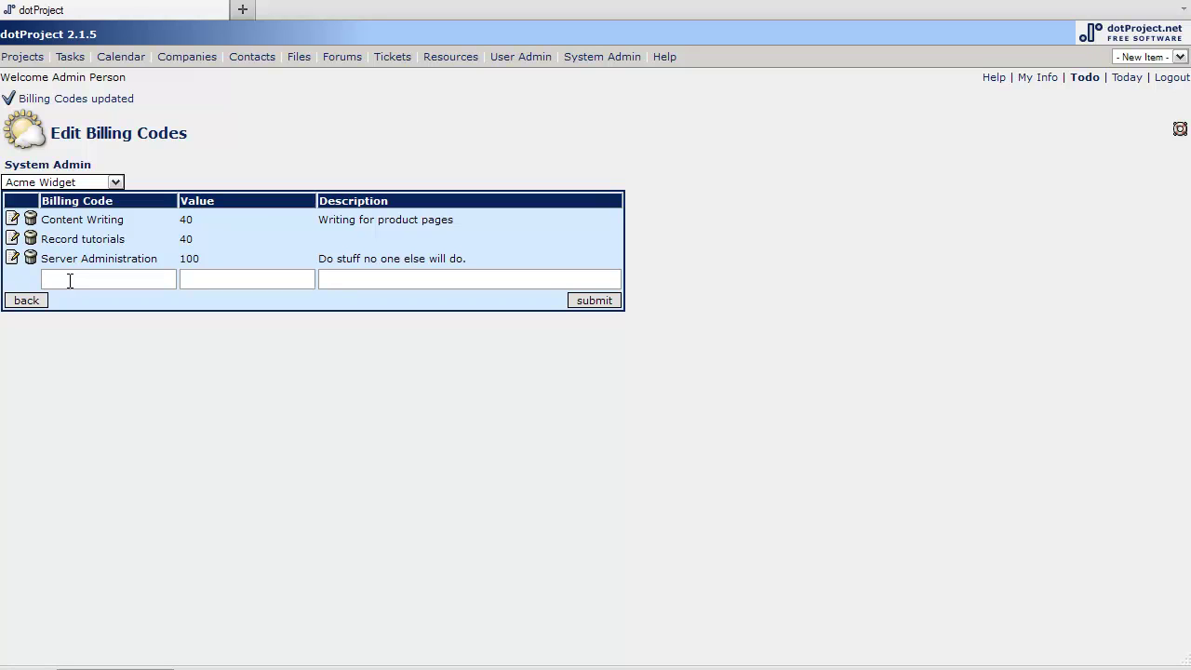
Add the billing code "Material Expense" with value 1 and description "Unit price put hrs as 1hr per dollar".
type("Material Expense")
key("Tab")
type("1")
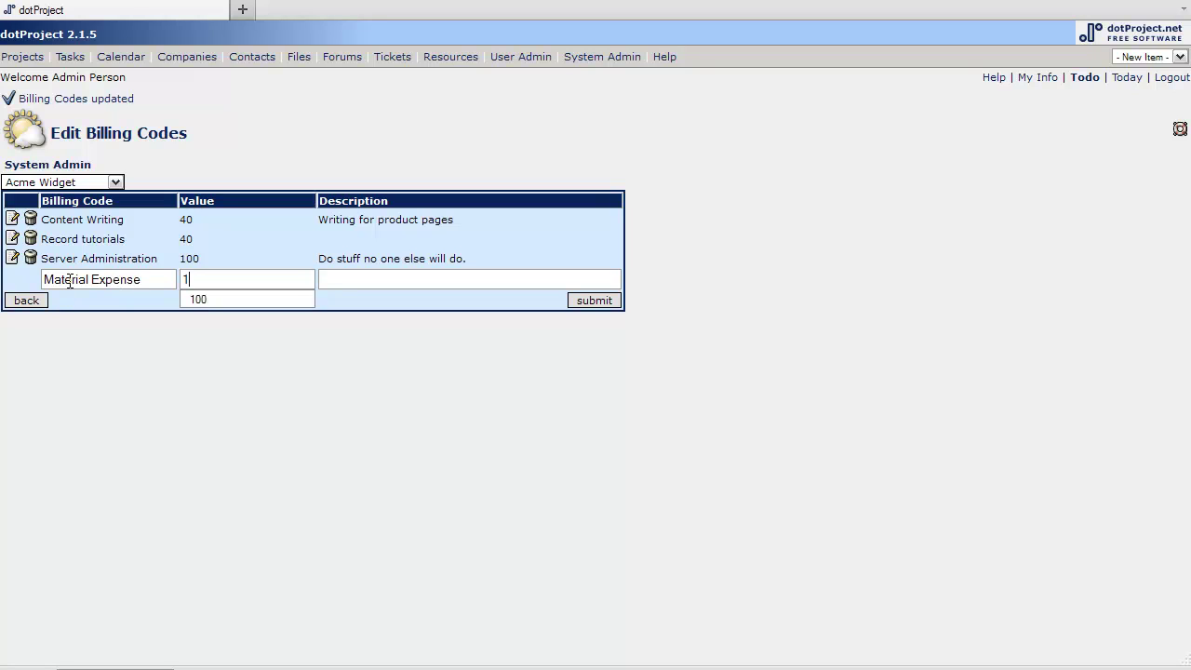
key("Tab")
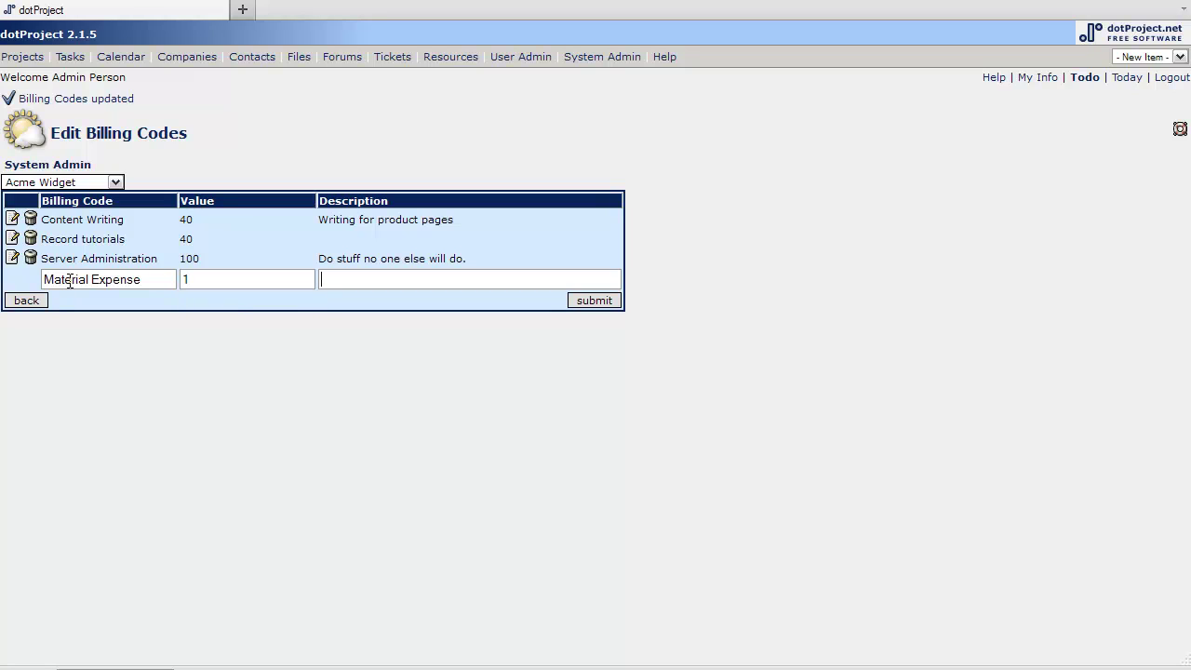
type("Unit price put hrs as 1hr per")
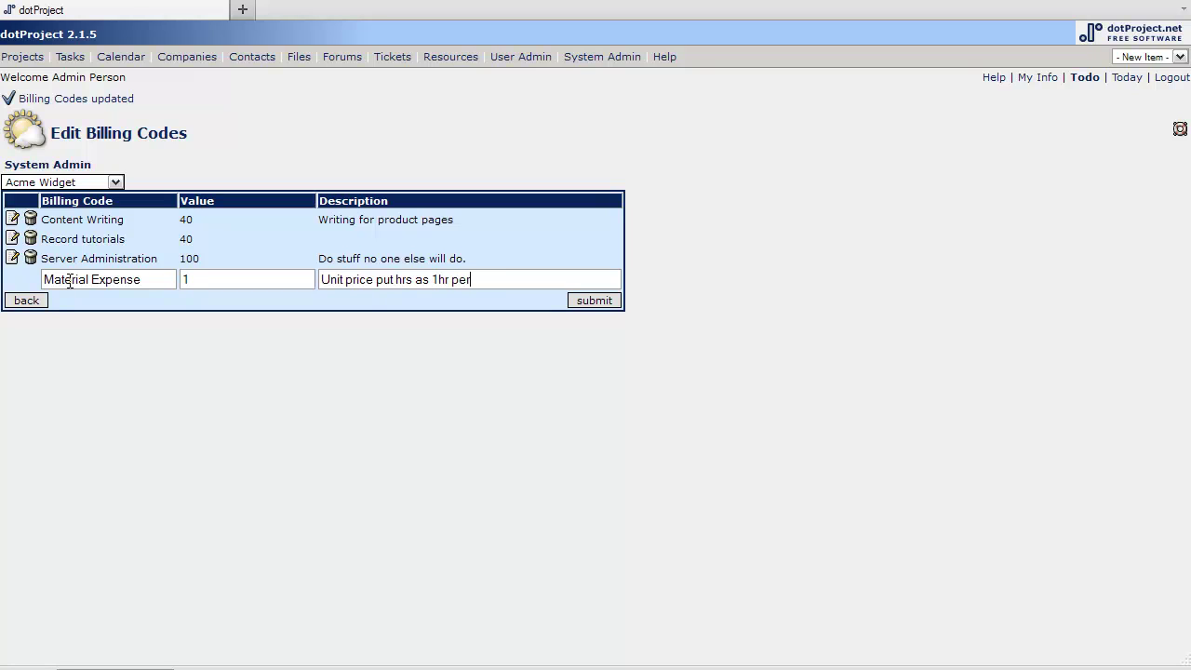
type(" dollar")
left_click(593, 300)
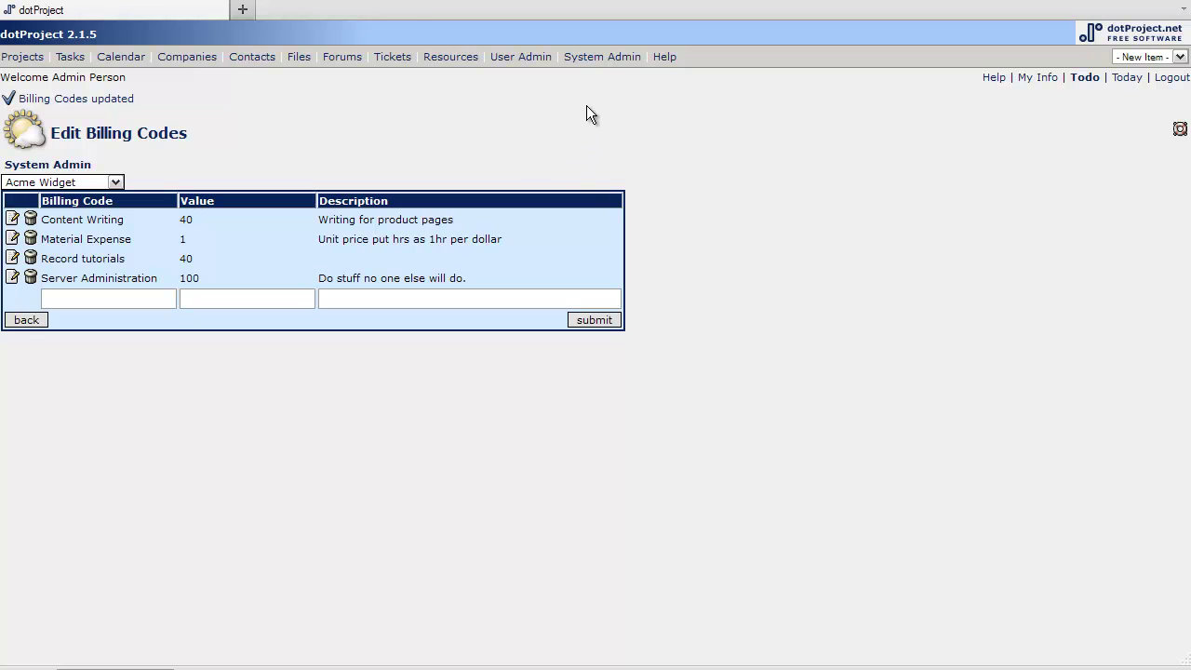
Start a new log for the task "Record Project attribute videos" from the task list.
left_click(70, 58)
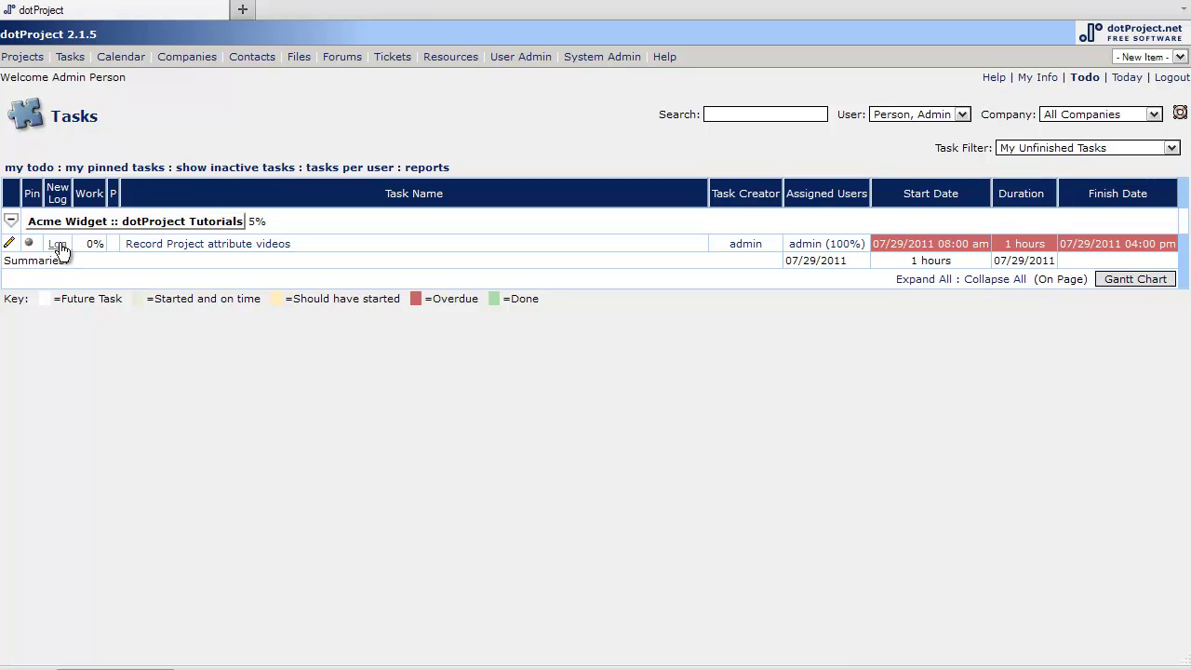
left_click(56, 246)
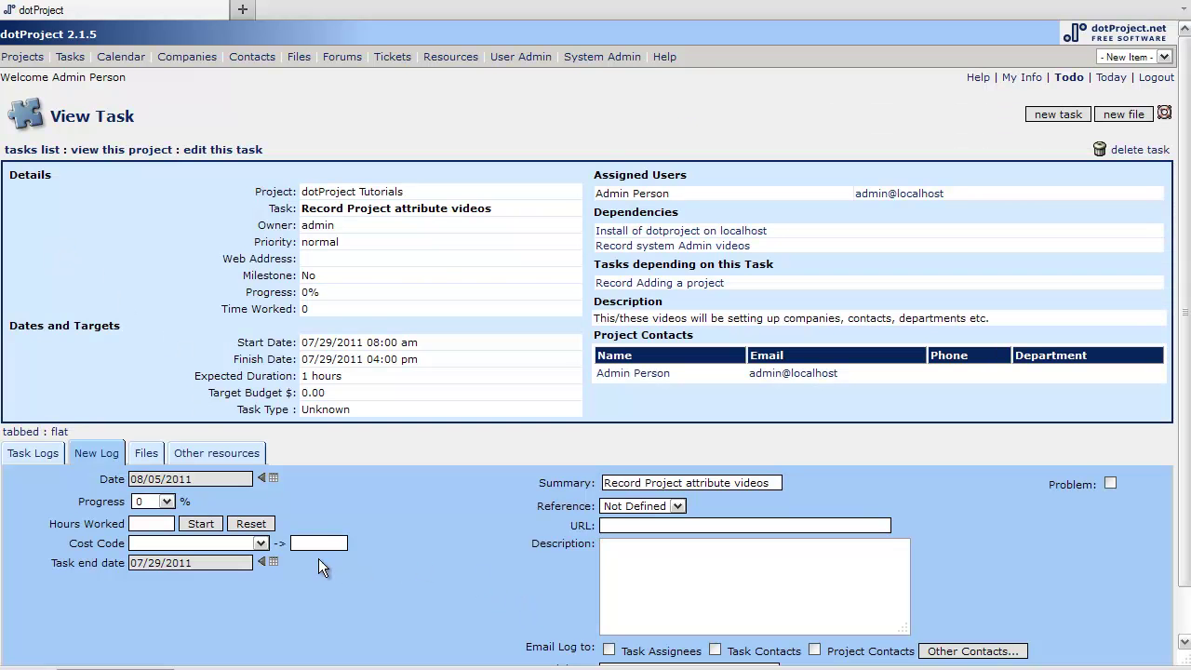
Try each cost code for the log in turn: Content Writing, Material Expense, Record tutorials, and Server Administration.
left_click(262, 543)
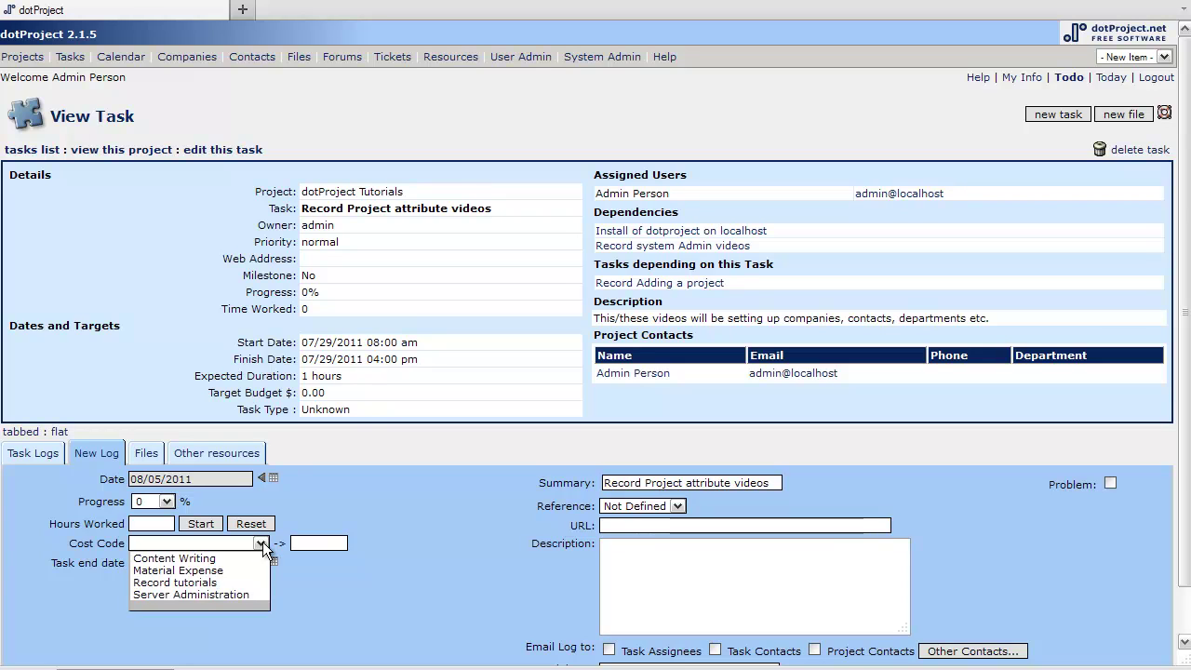
left_click(256, 558)
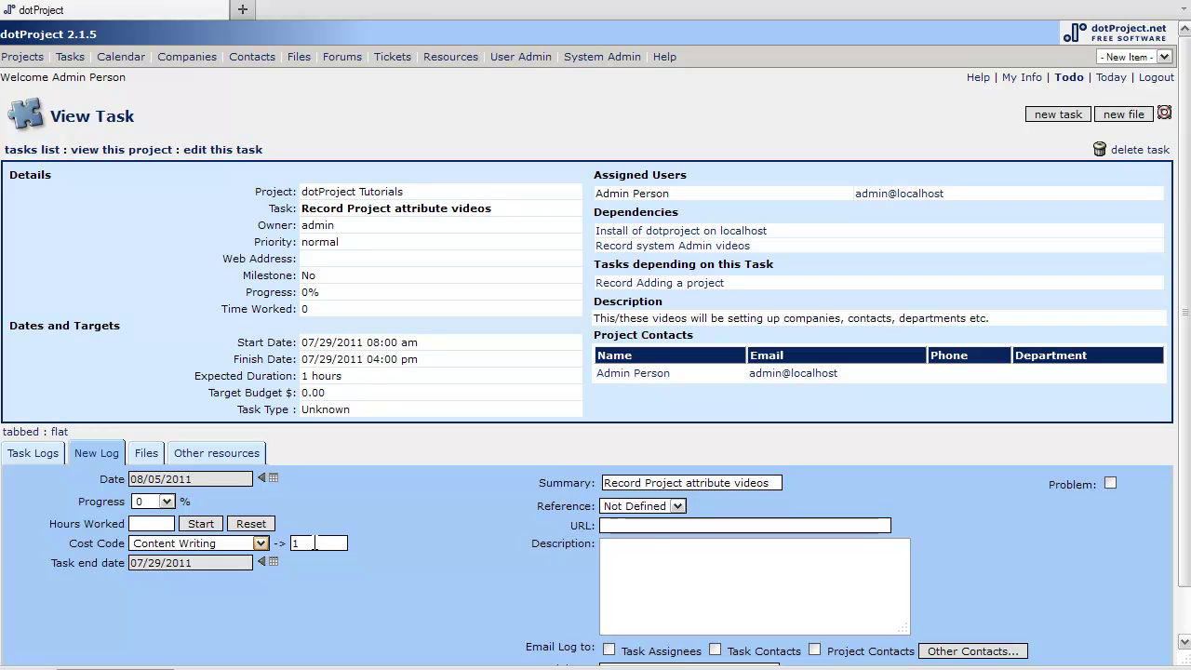
left_click(262, 543)
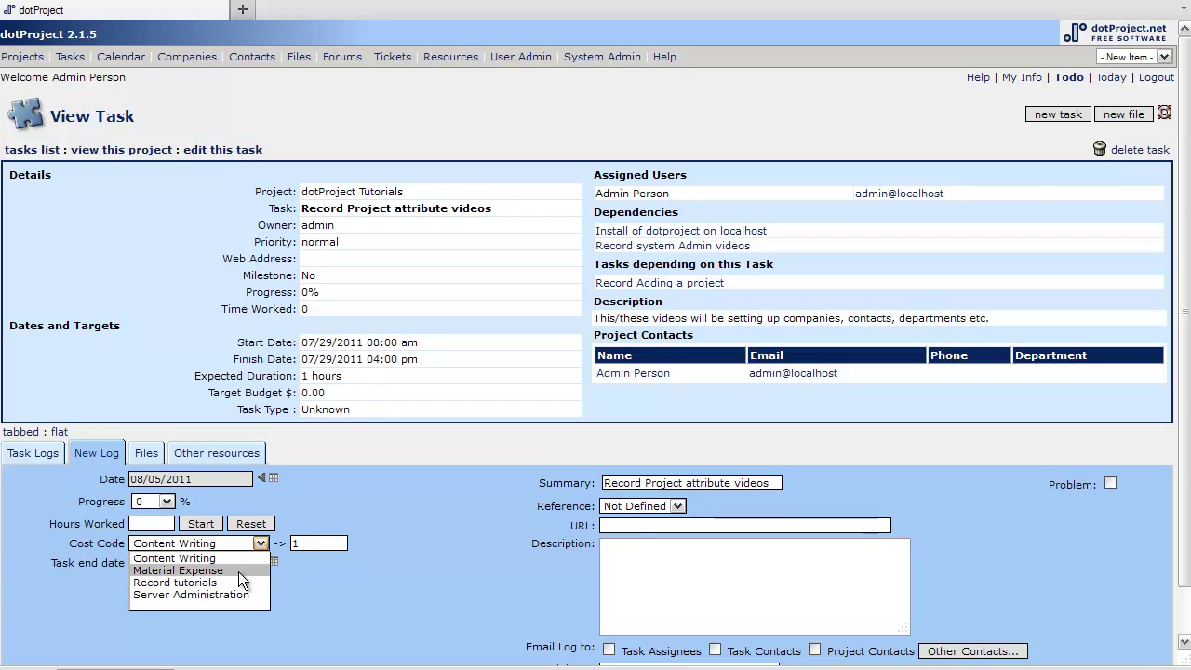
left_click(238, 571)
left_click(260, 543)
left_click(241, 580)
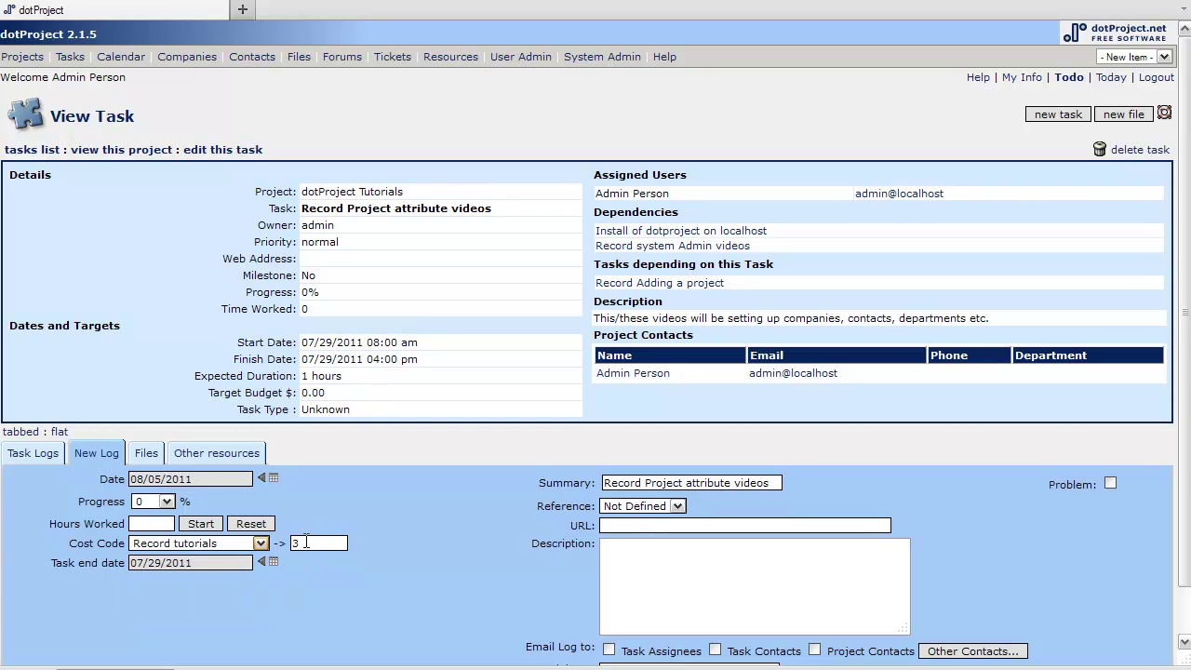
left_click(262, 543)
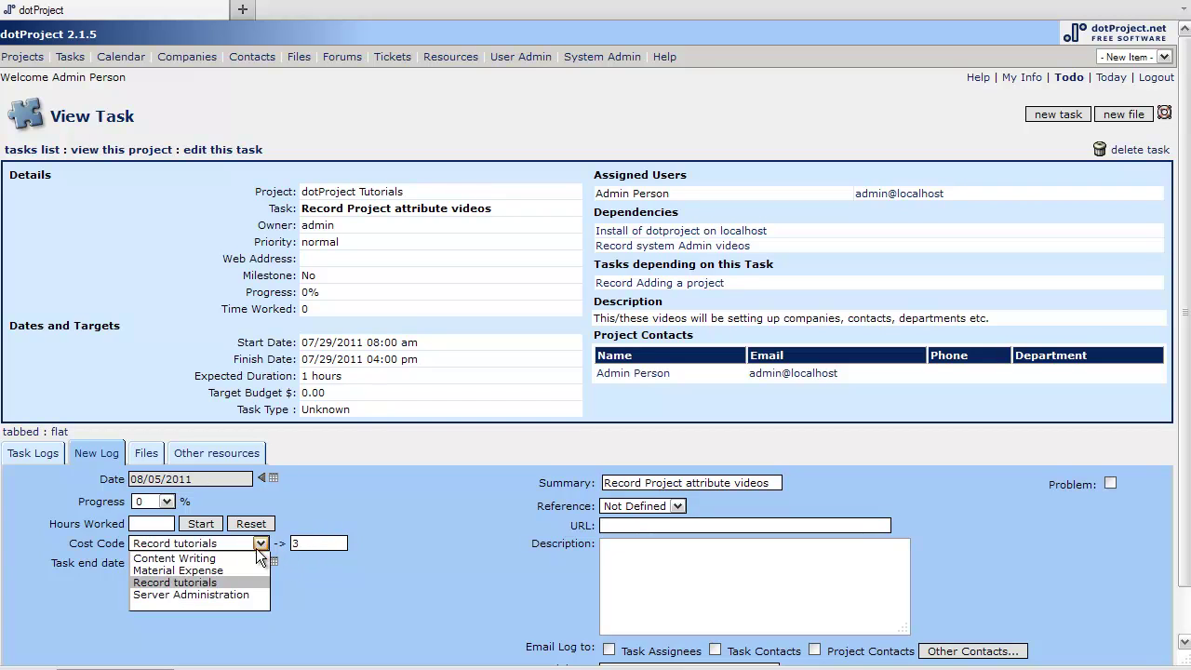
left_click(238, 594)
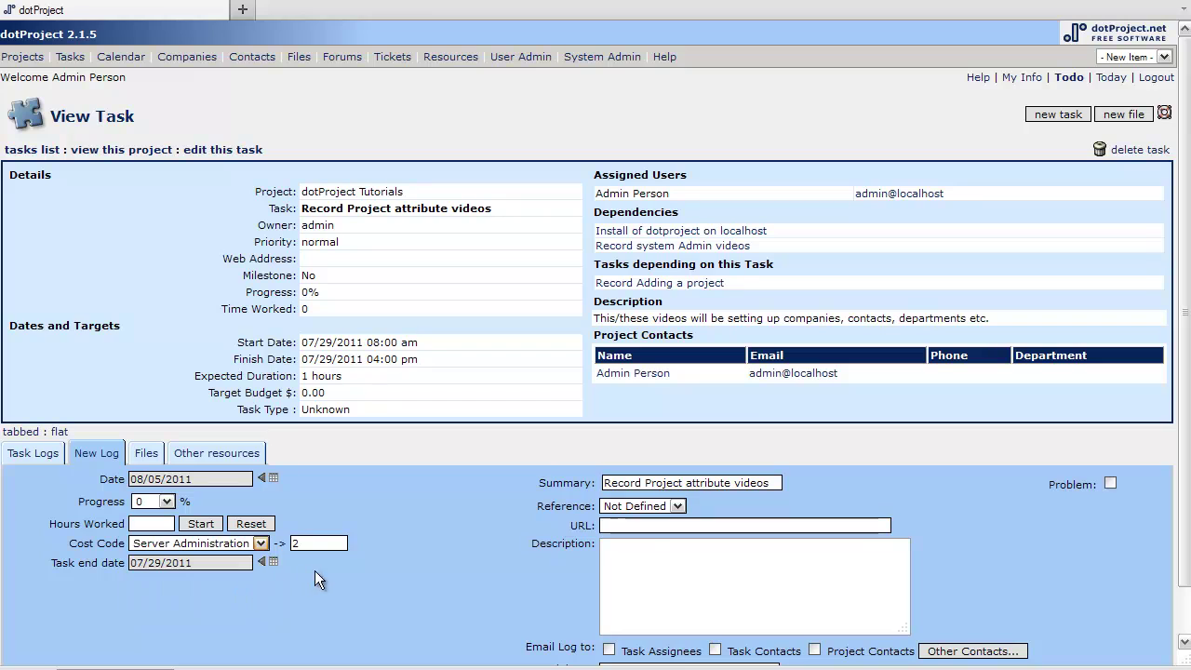
Fill in the task log with 4 hours worked, the description "Completed backups" and 20% progress.
left_click(172, 523)
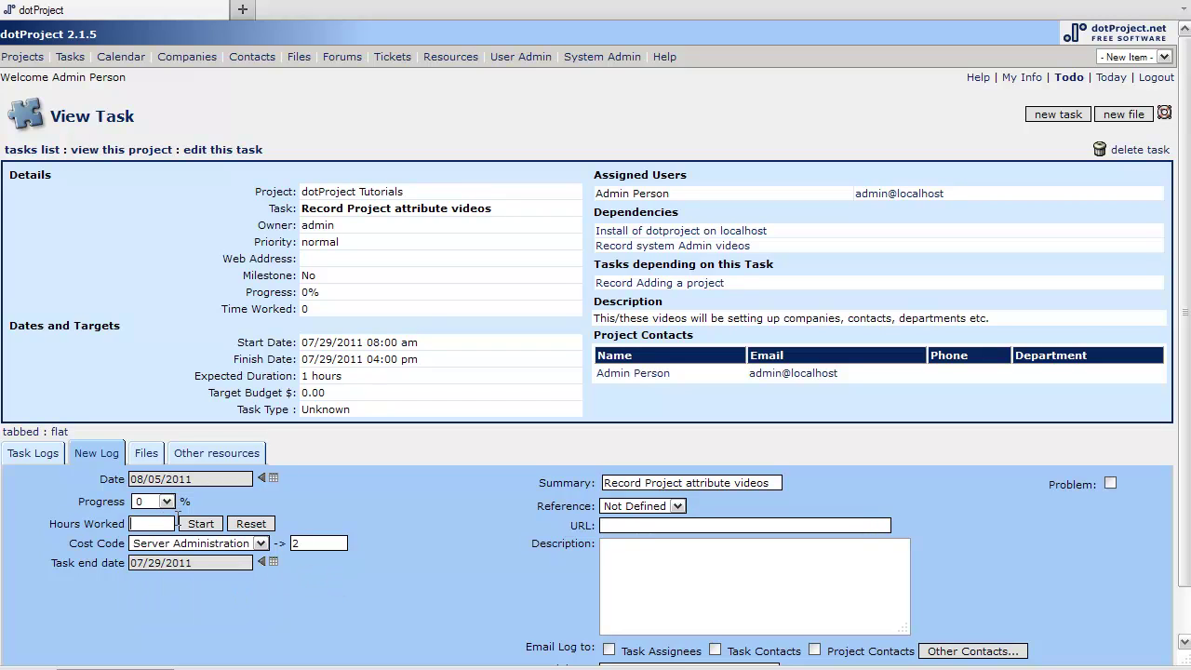
type("4")
left_click(651, 553)
type("Completed backups")
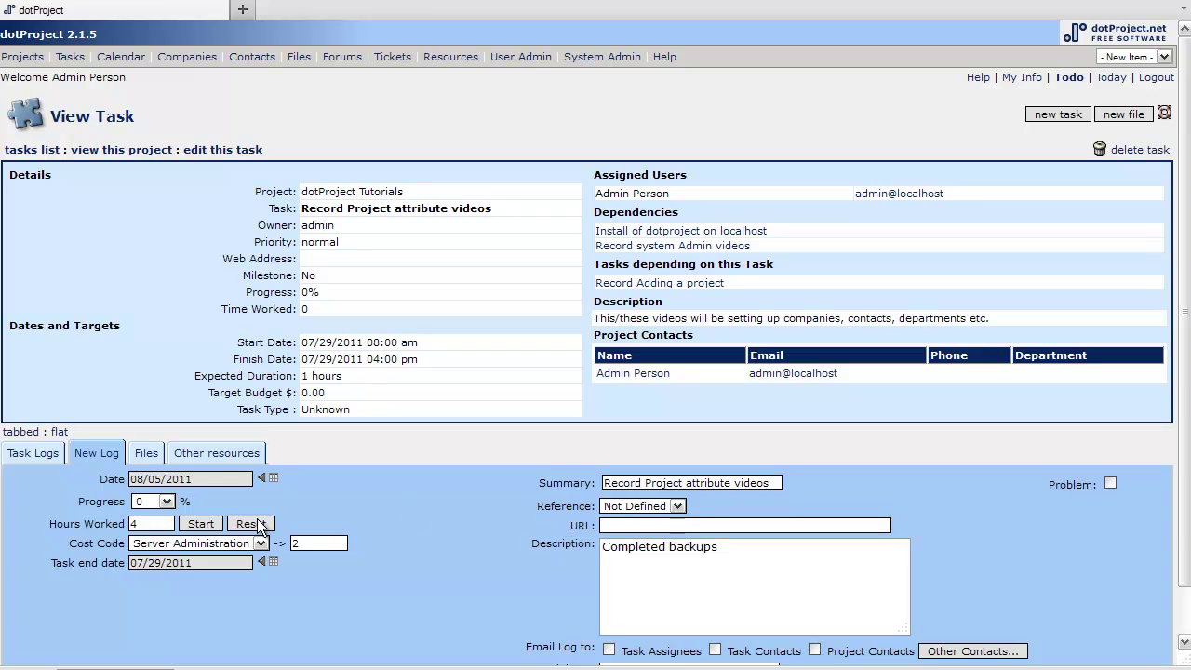
left_click(166, 502)
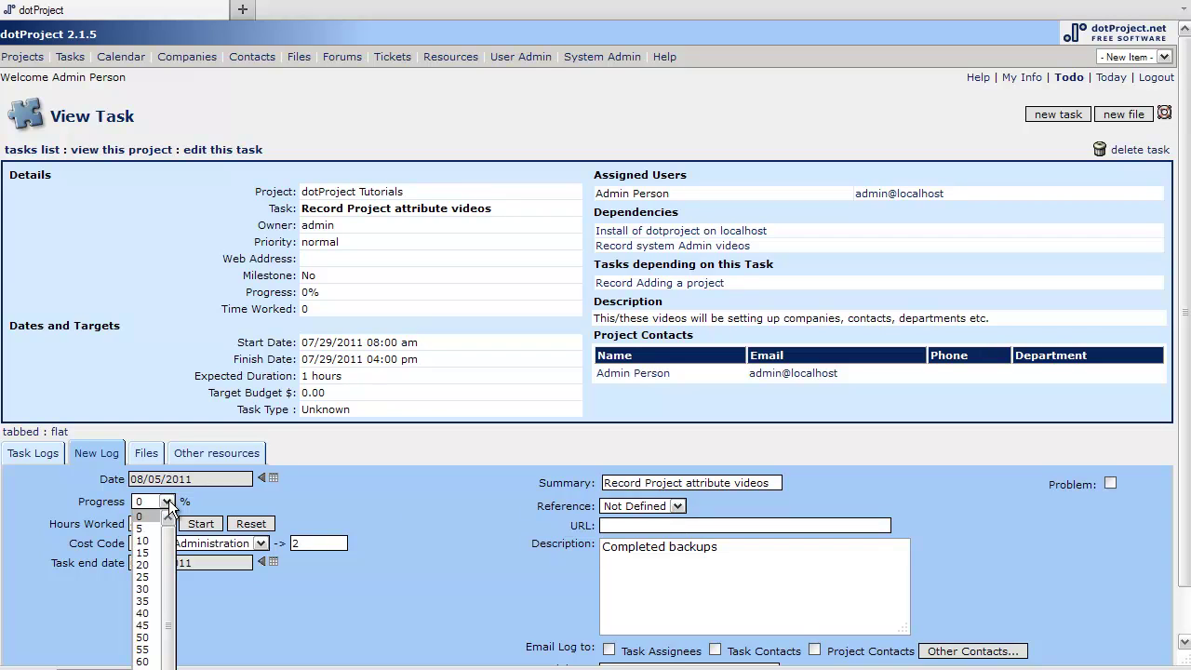
left_click(149, 564)
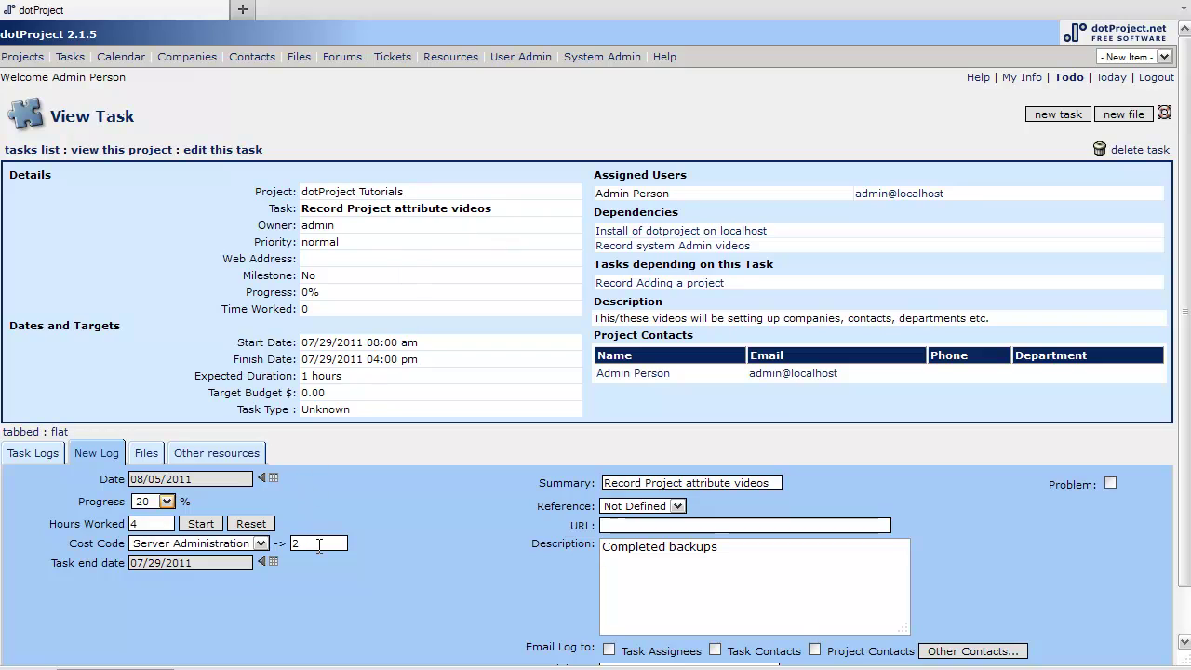
Change the log's cost code to Record tutorials and its description to "recorded successfully with no issues.", and save the log.
left_click(254, 543)
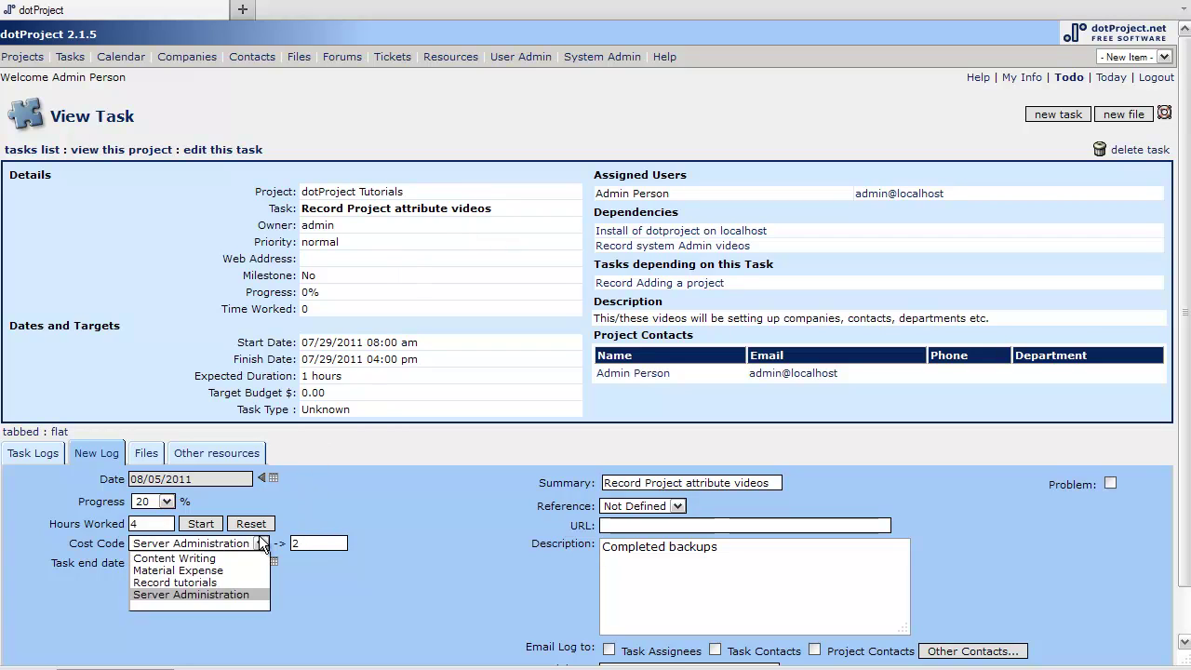
left_click(244, 583)
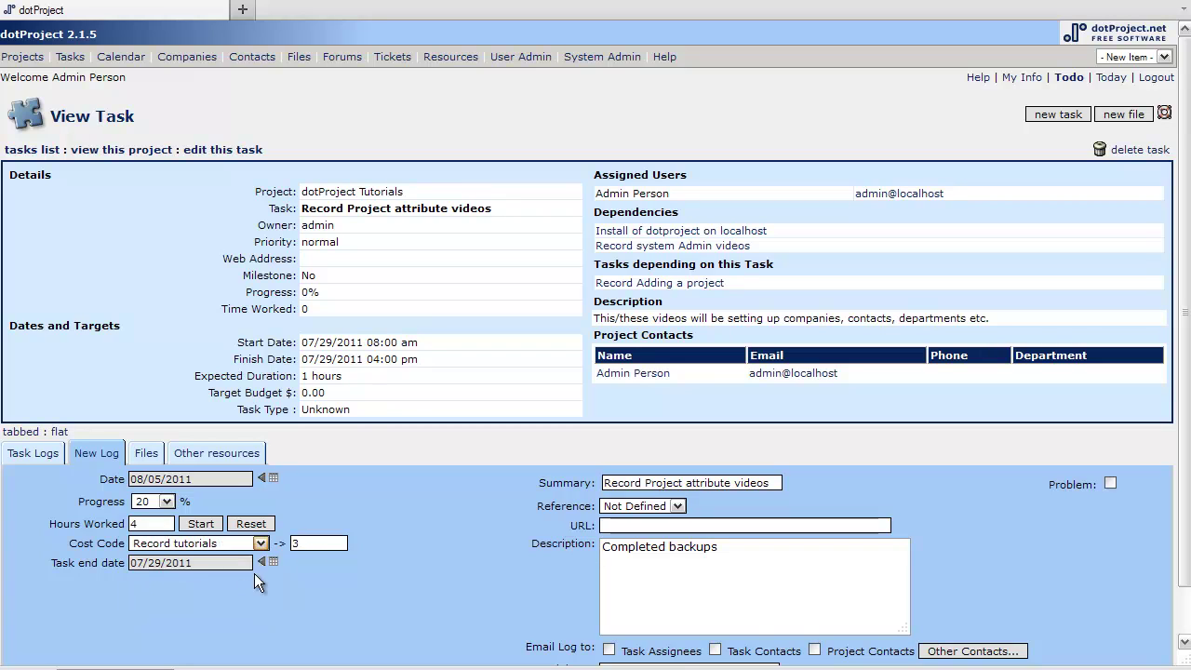
left_click(814, 596)
key("ctrl+a")
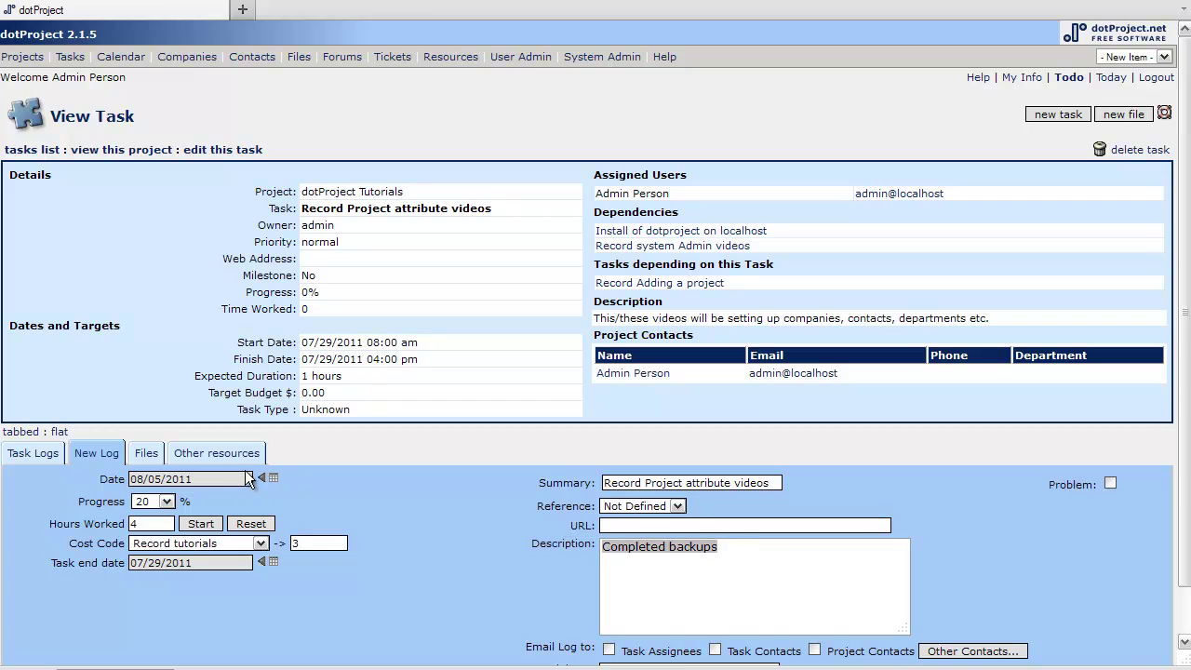
key("BackSpace")
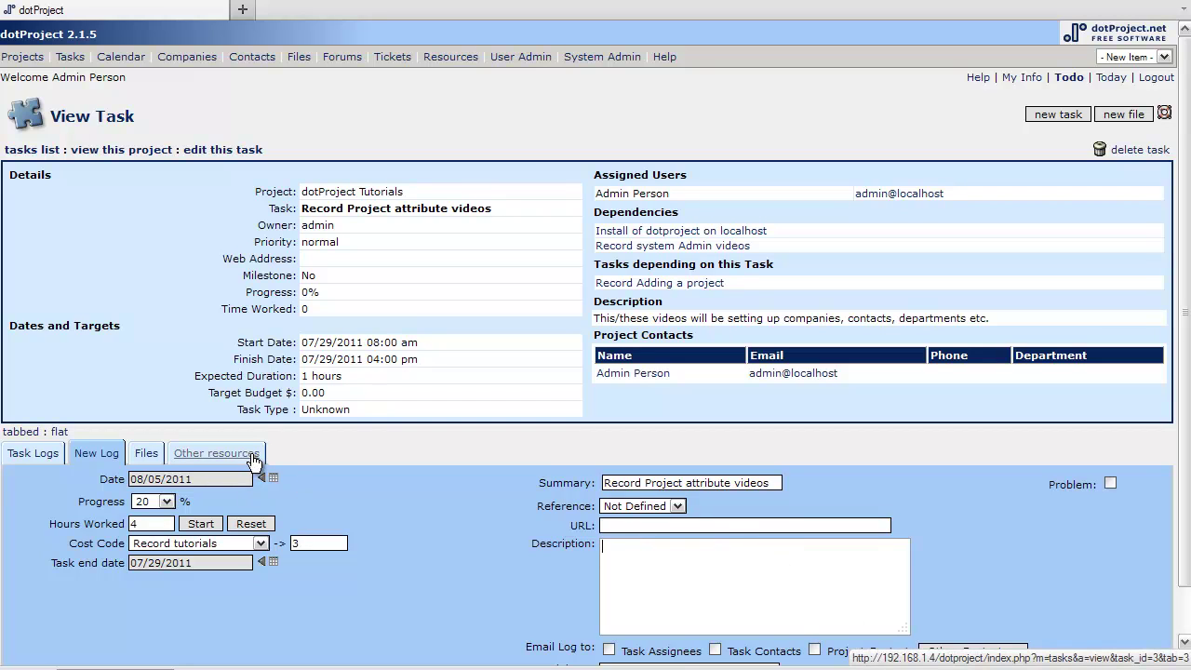
type("recorded sucessfullly with ")
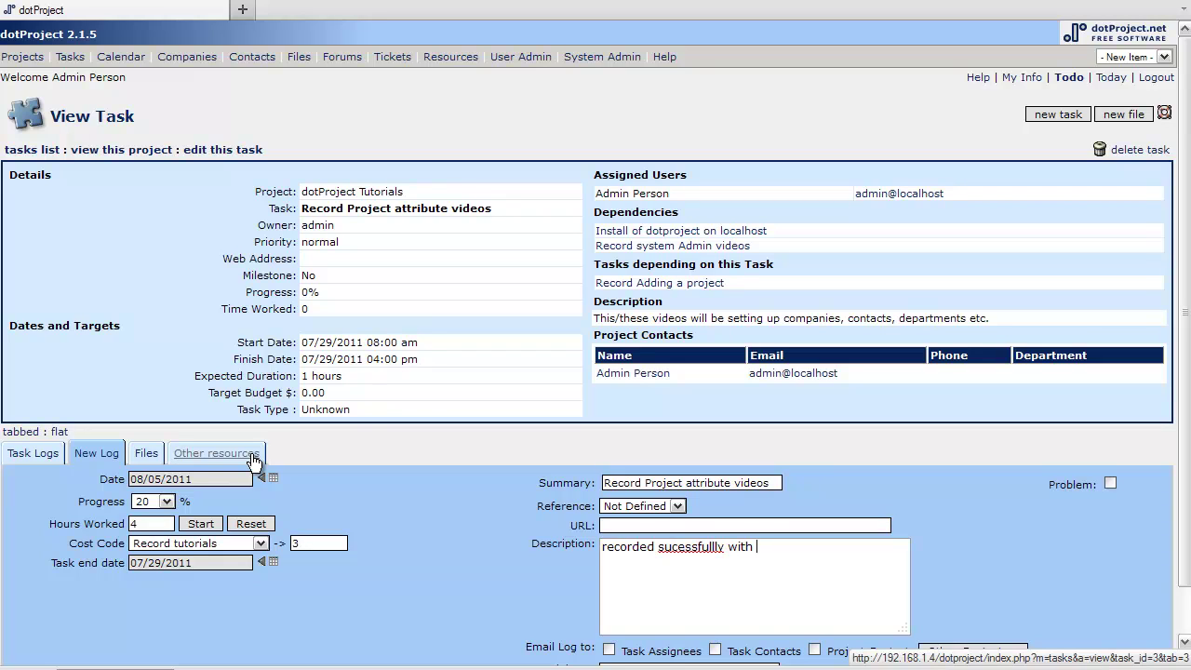
type("no issues.")
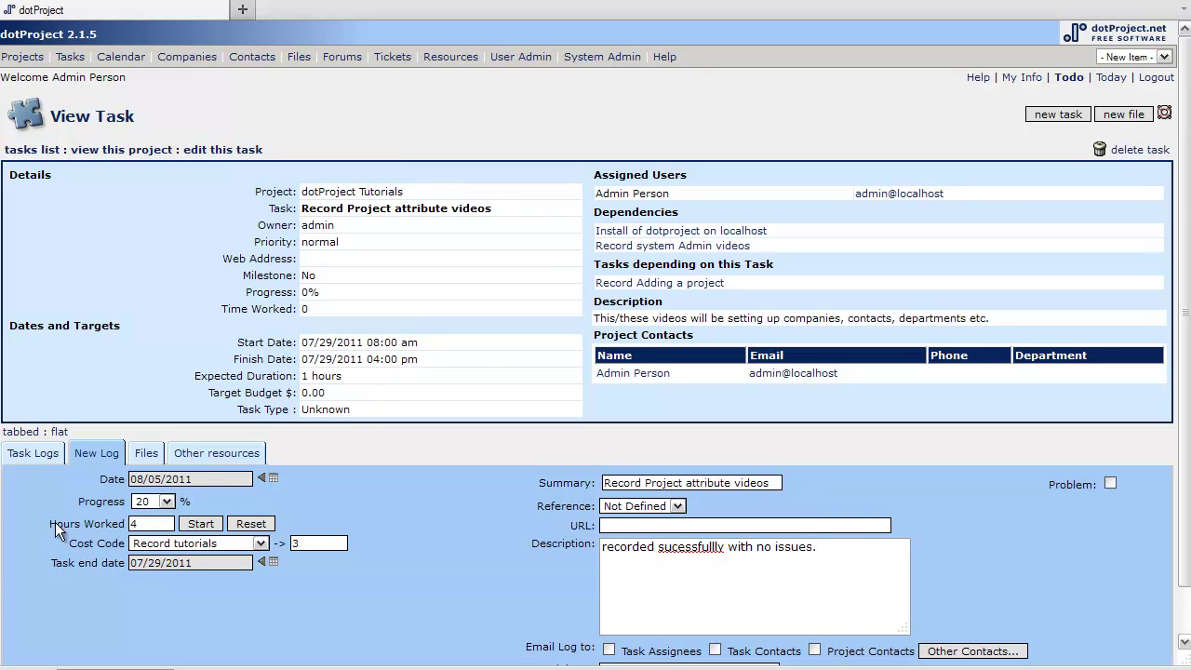
right_click(702, 551)
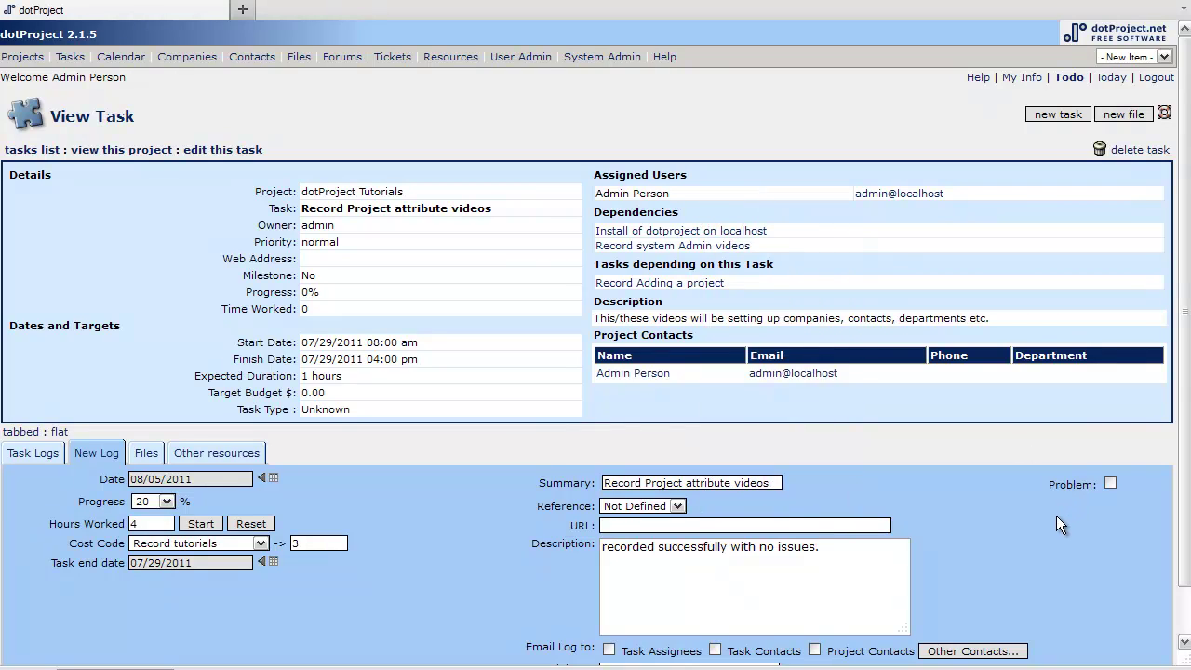
scroll(980, 631, "down", 2)
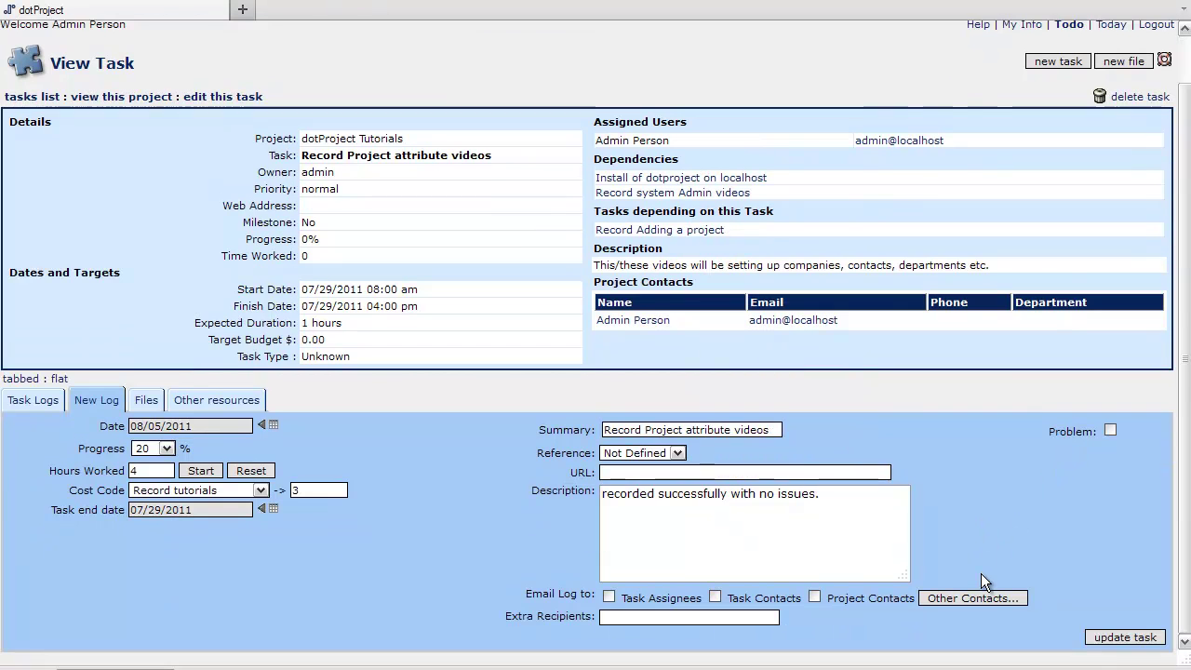
left_click(1121, 637)
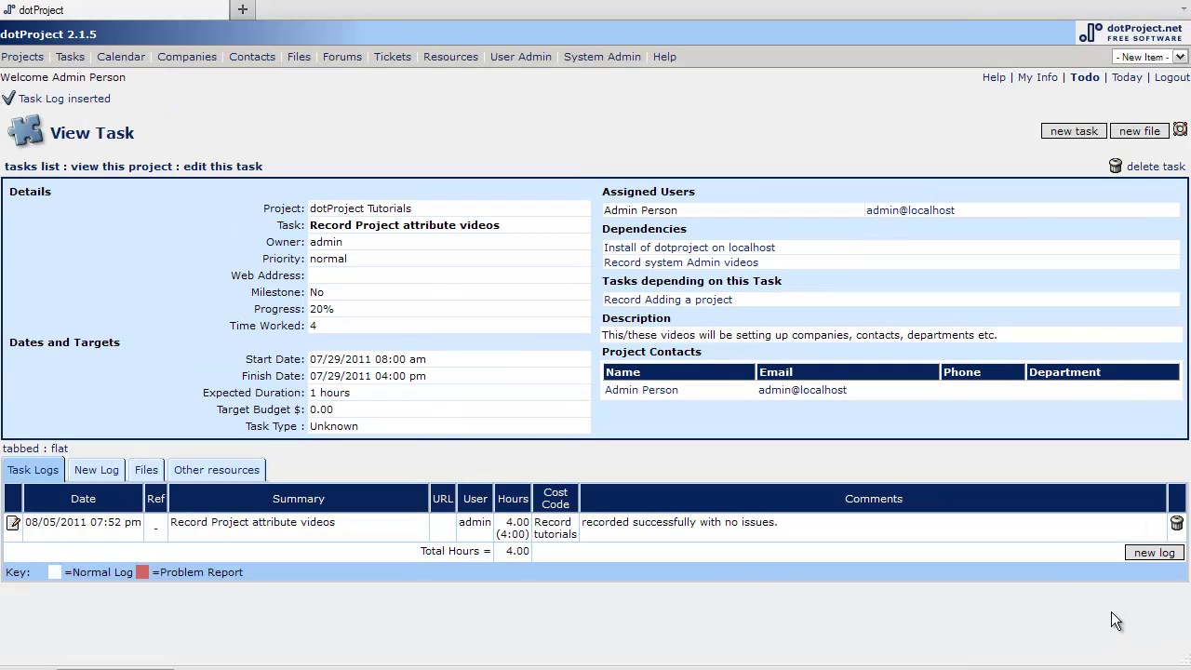